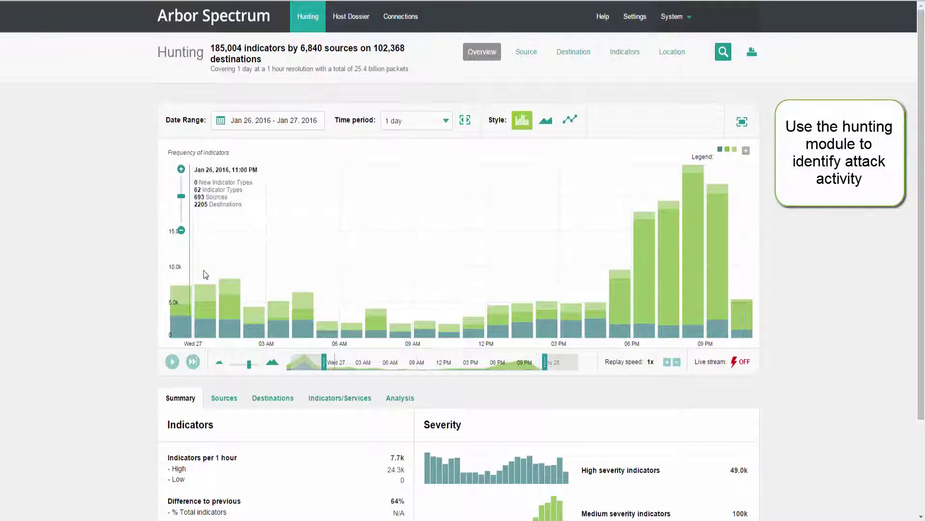
- Turn Live stream on and off, then chart a 1-day period covering Jan 27–28, 2016
mouse_move(201, 292)
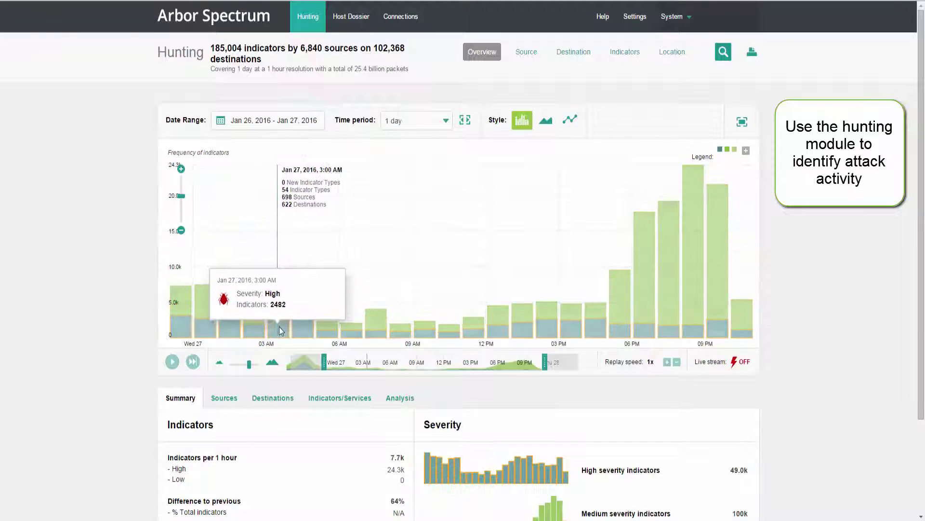
mouse_move(277, 327)
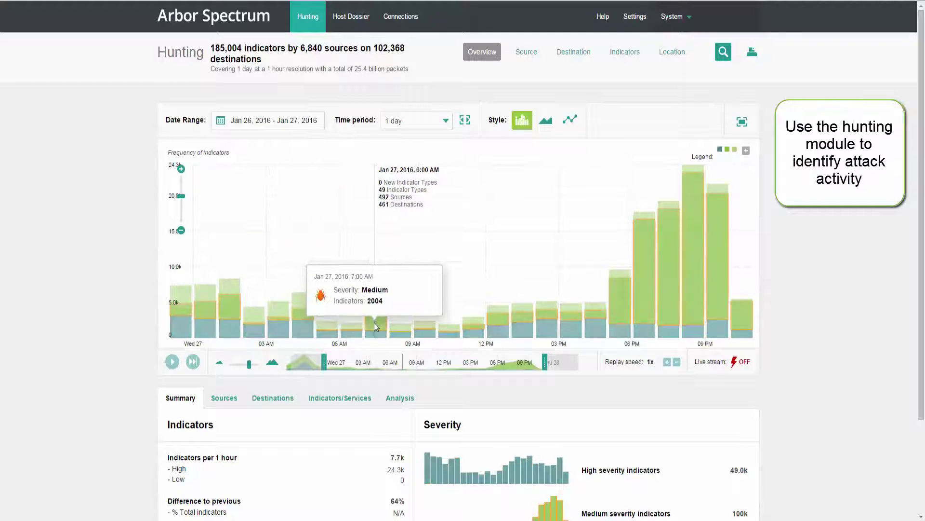
mouse_move(465, 339)
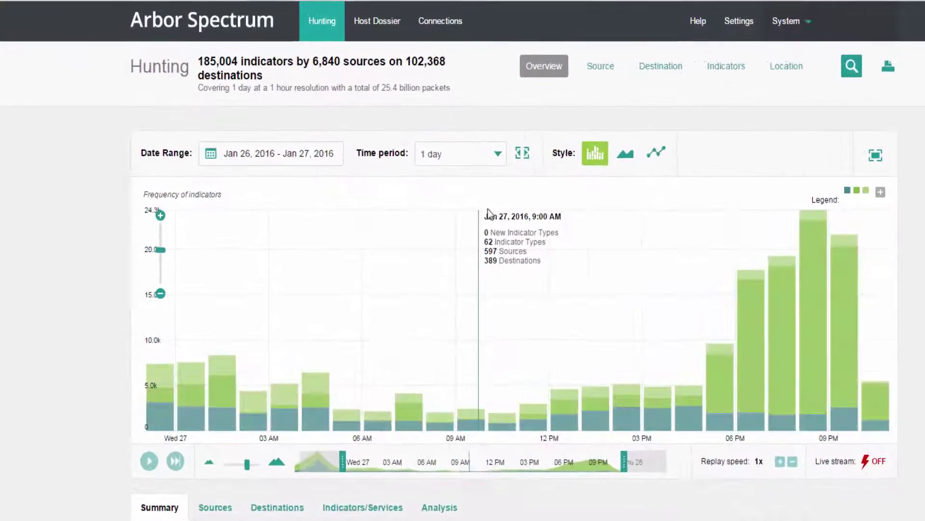
click(448, 121)
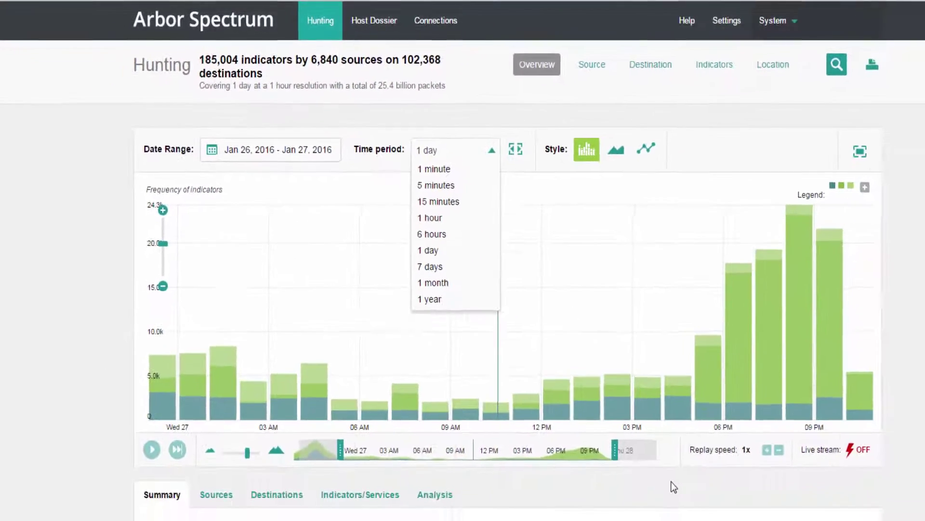
click(863, 449)
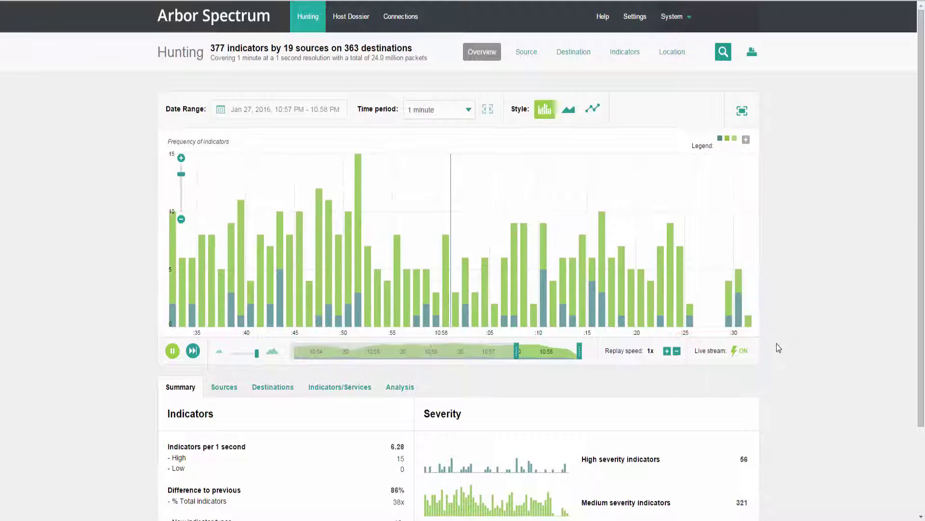
click(745, 352)
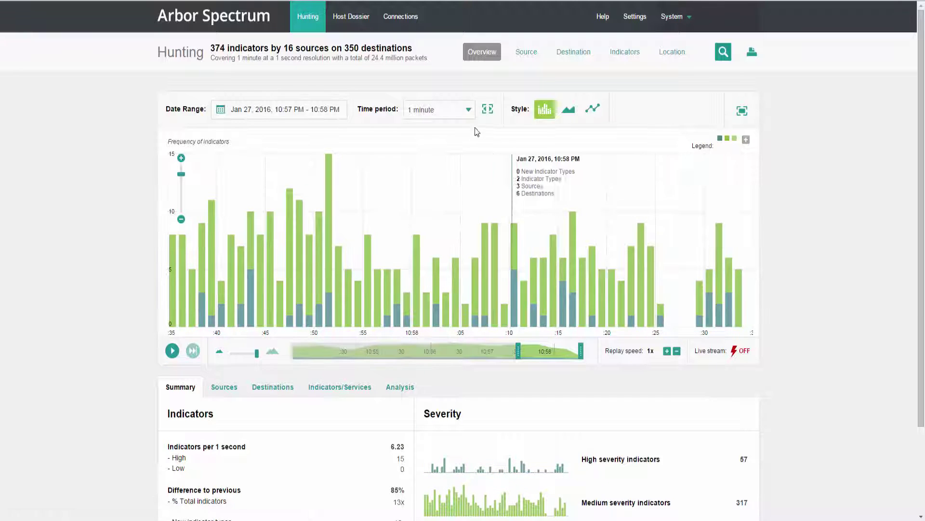
click(470, 111)
click(444, 198)
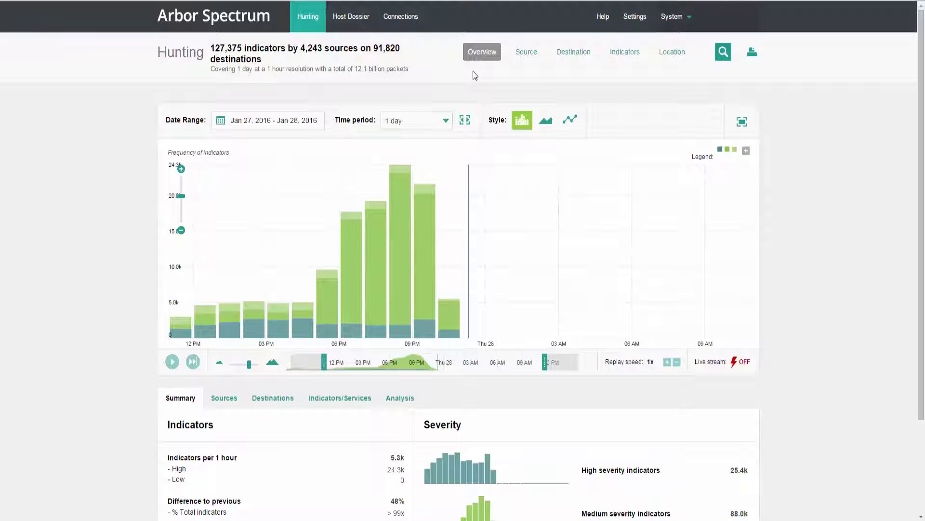
click(529, 52)
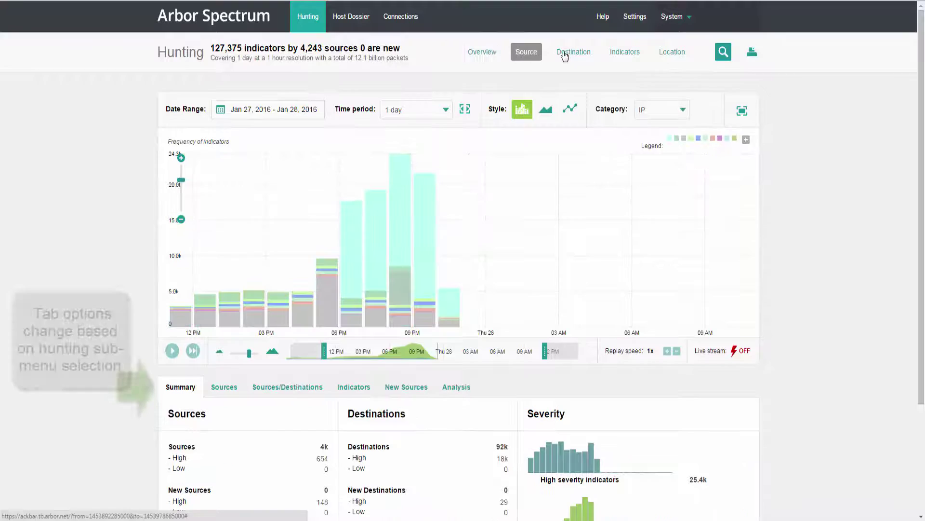
click(565, 56)
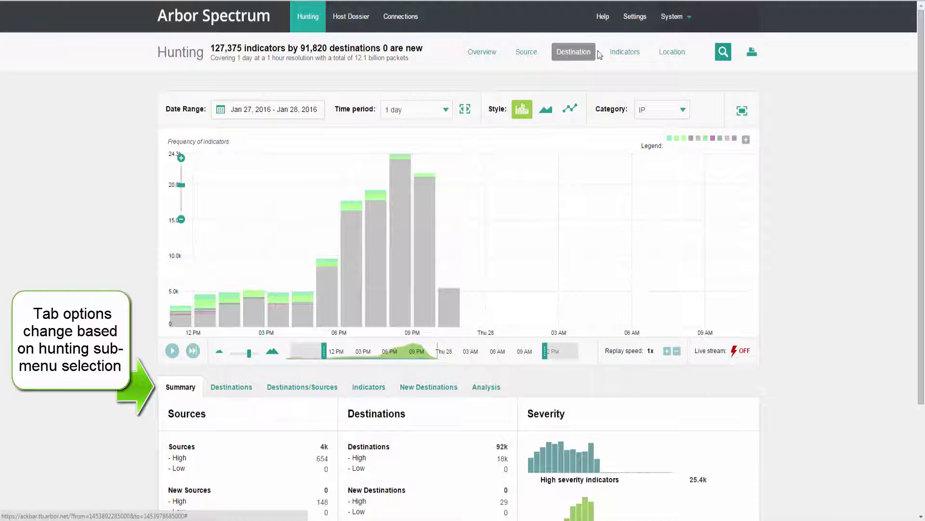
click(622, 54)
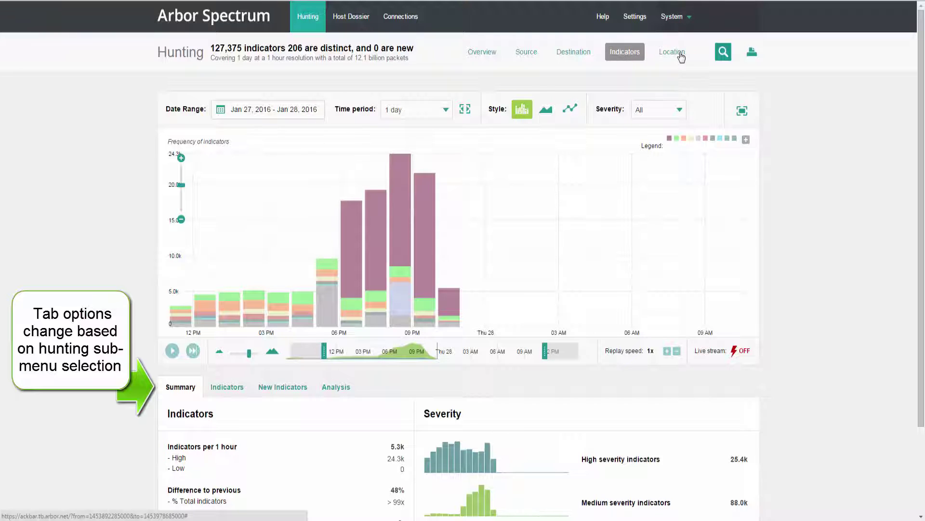
click(681, 58)
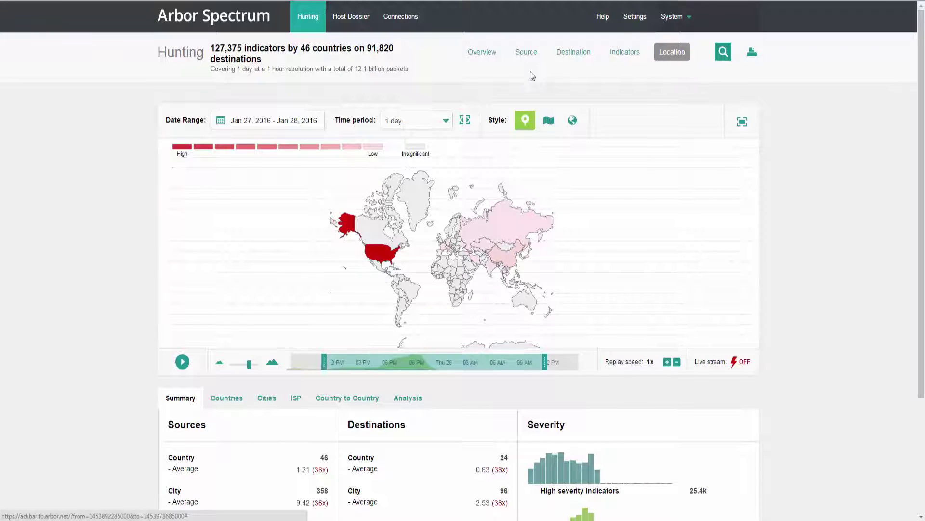
click(482, 53)
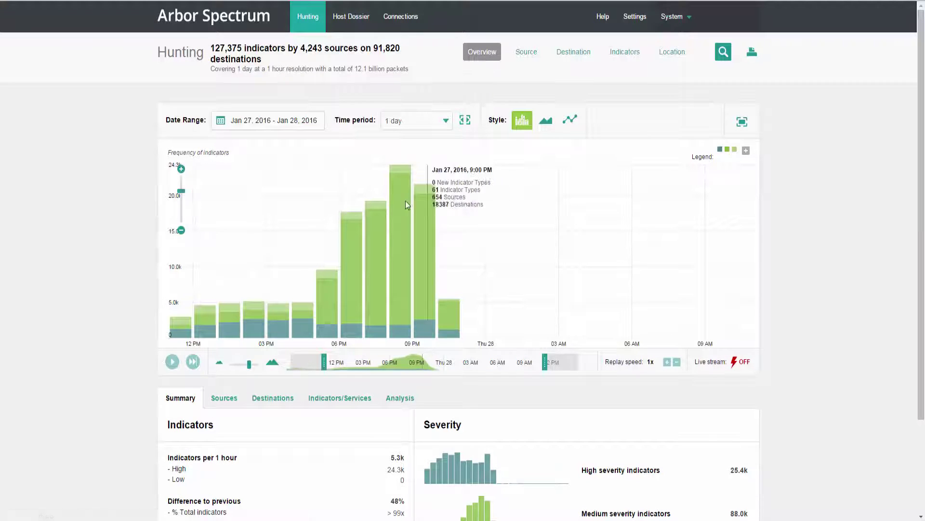
mouse_move(407, 207)
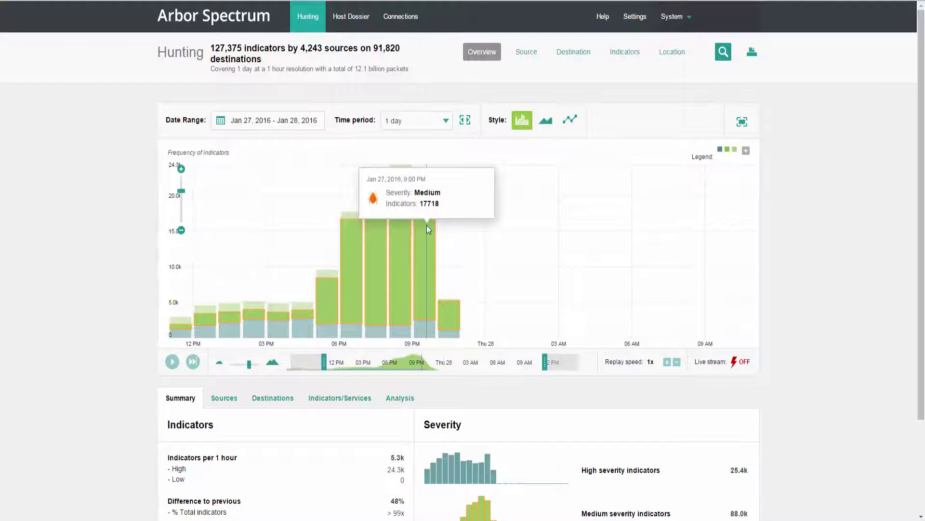
- List the top attack indicators and show the MS Terminal Server Single Character Login events
scroll(109, 212, down, 2)
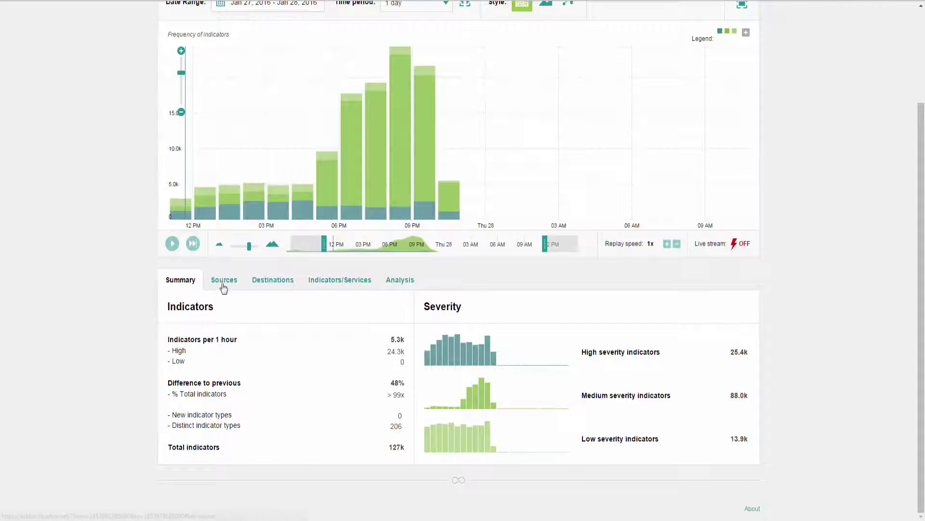
click(223, 284)
scroll(74, 305, down, 3)
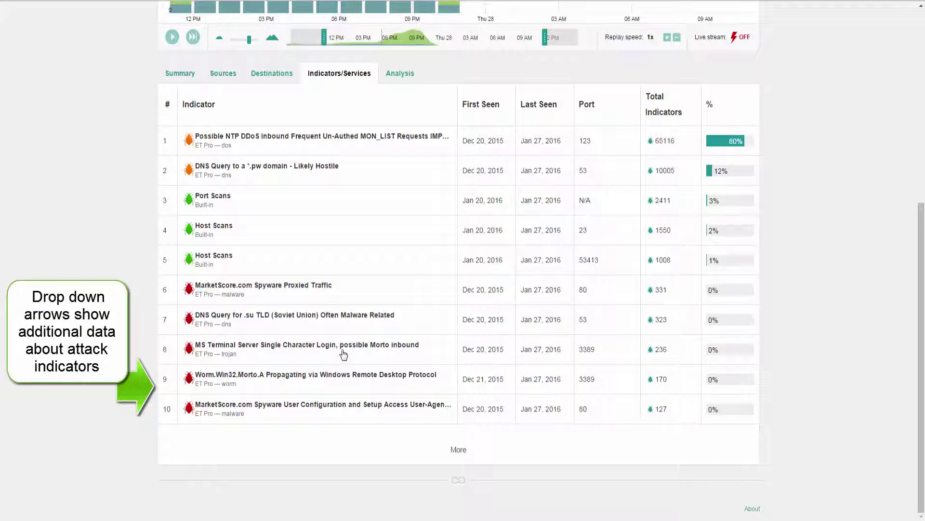
click(263, 347)
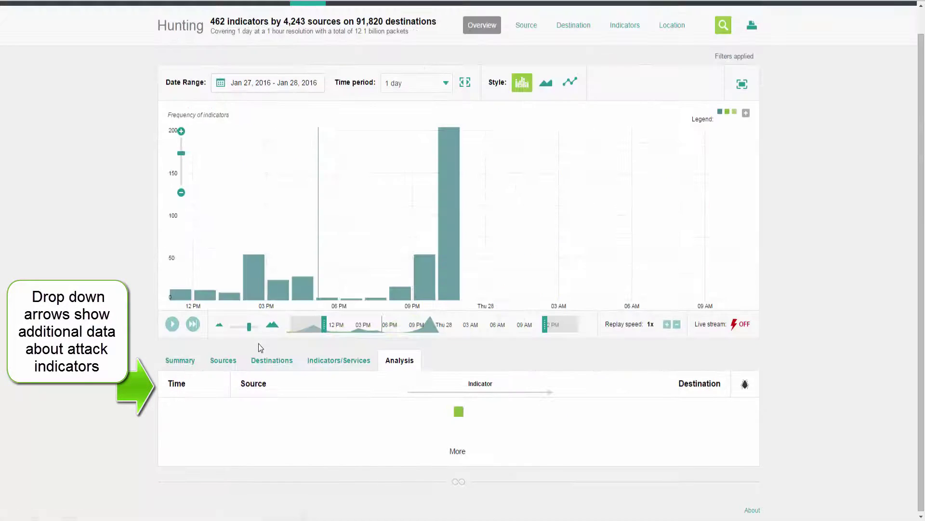
- Open the host dossier for source host 8.2.243.197
scroll(202, 323, down, 3)
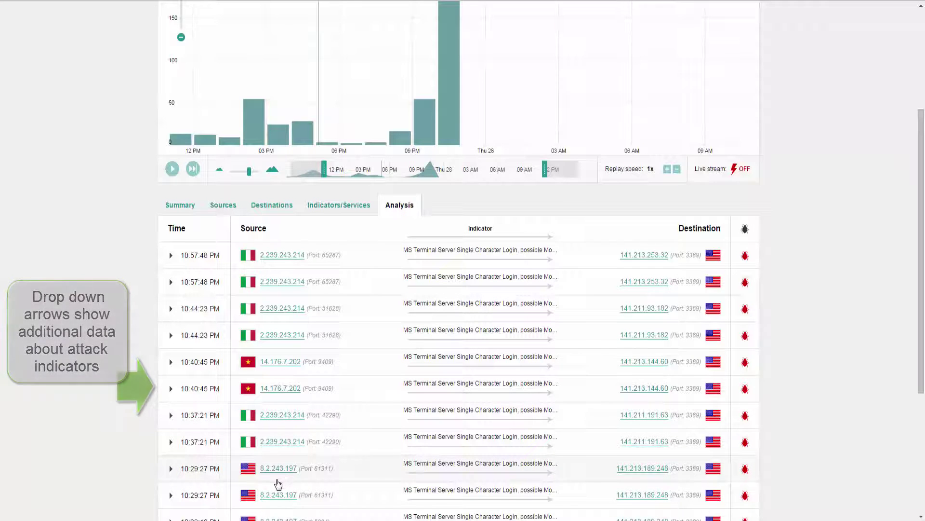
click(282, 470)
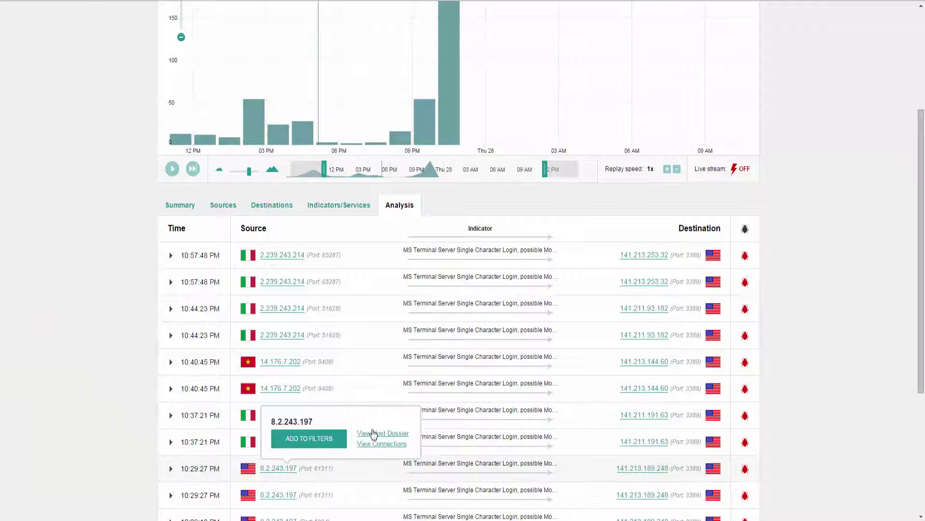
click(371, 435)
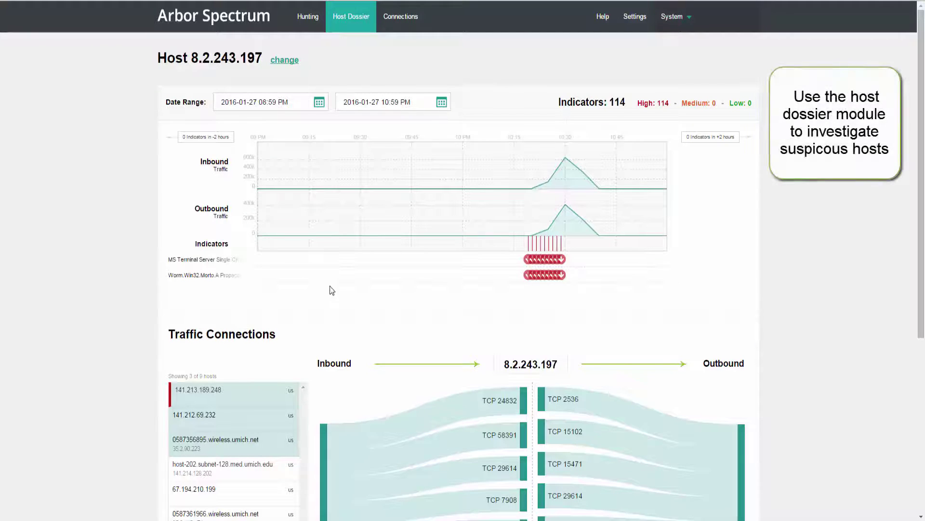
- Expand the CVE-2001-0540 terminal server login indicator details, then collapse them again
click(562, 261)
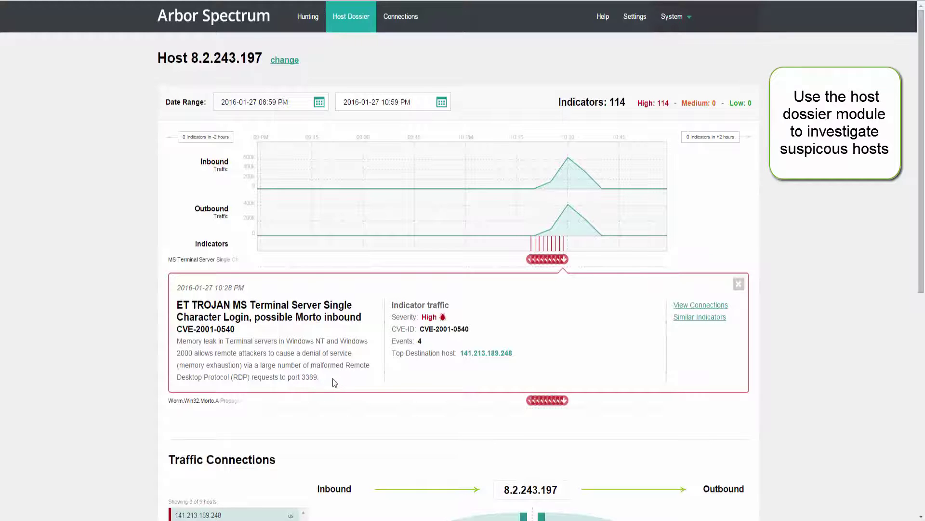
click(563, 261)
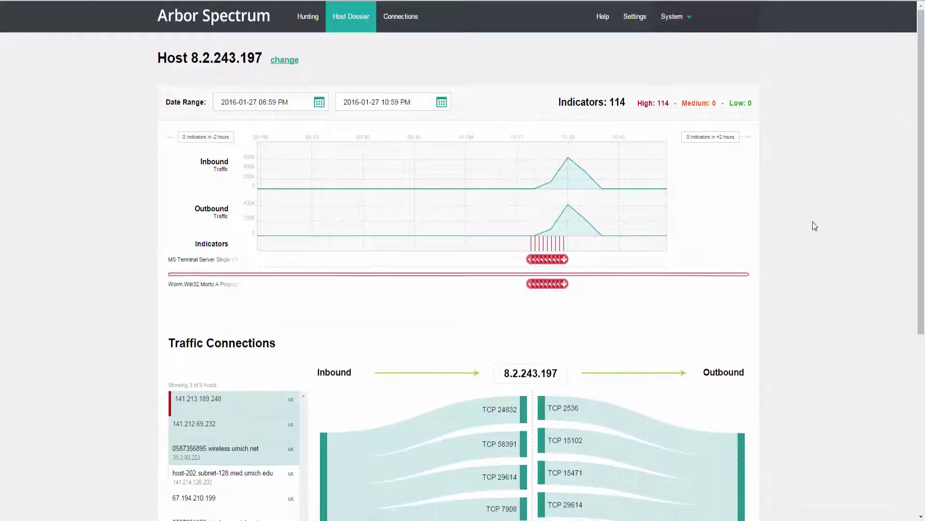
scroll(813, 221, down, 5)
scroll(814, 223, up, 1)
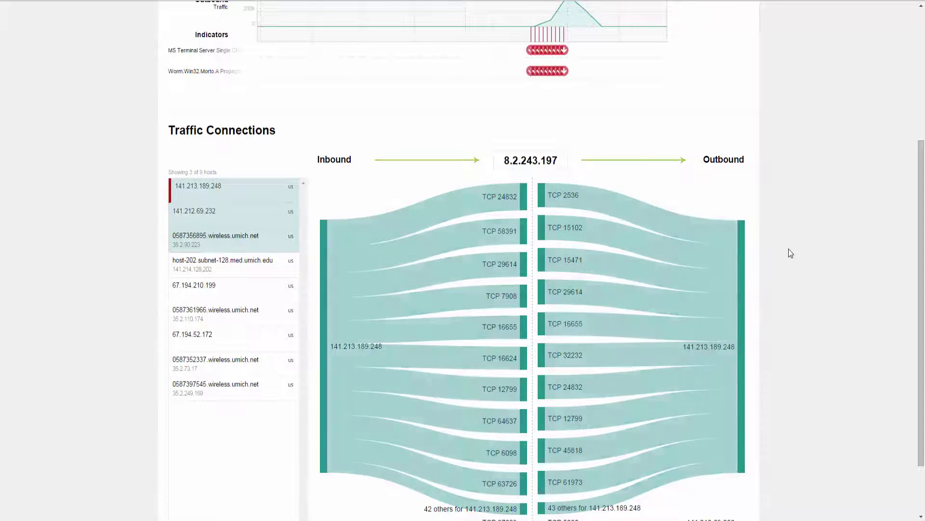
scroll(801, 256, up, 1)
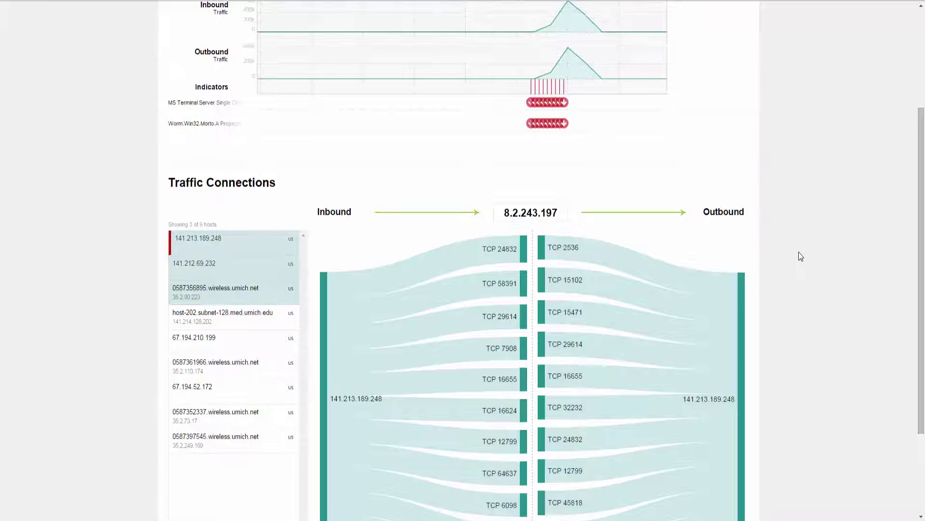
scroll(799, 252, up, 3)
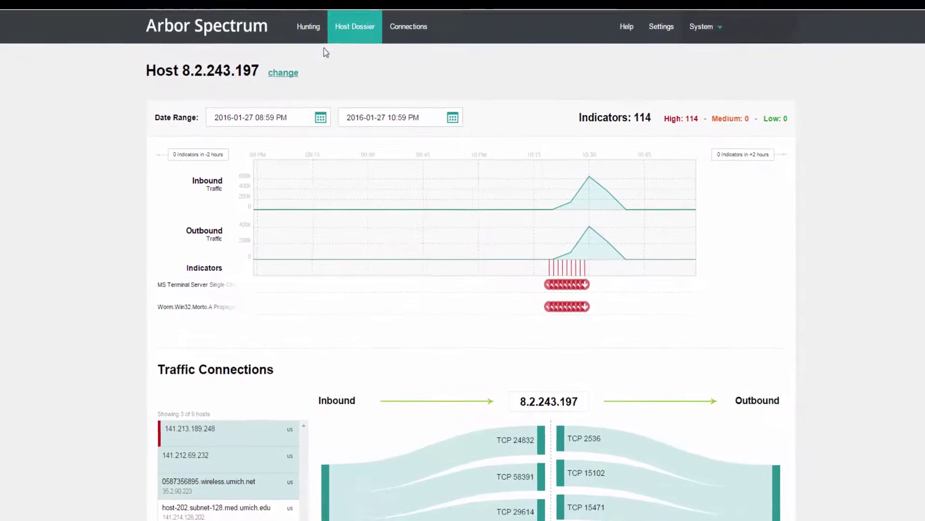
click(279, 110)
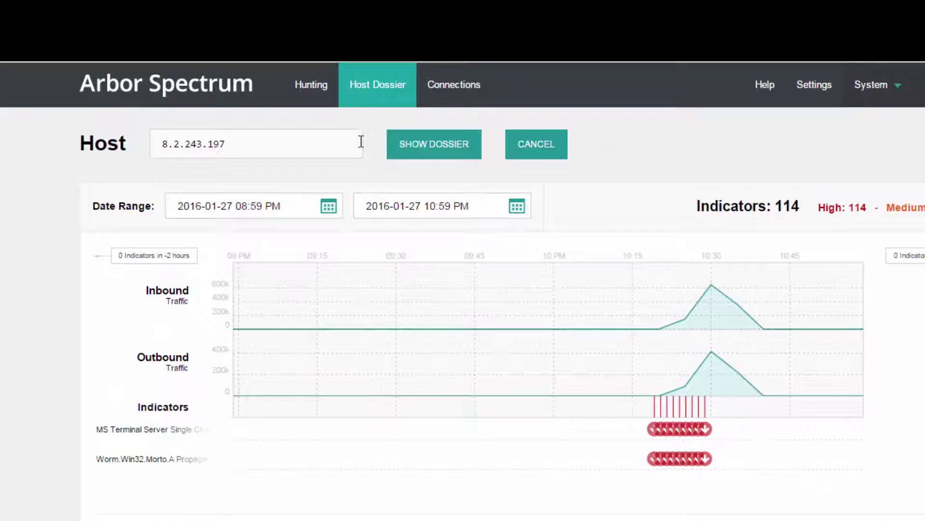
click(530, 147)
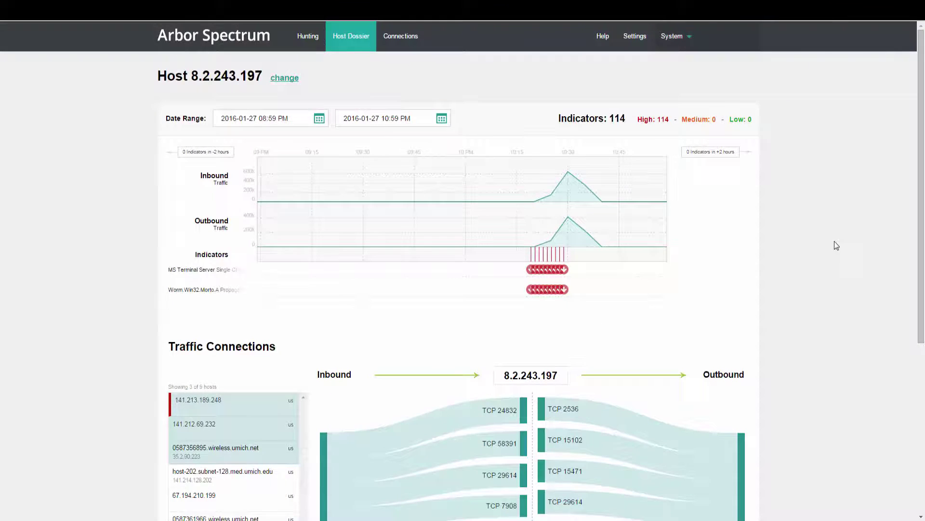
- Narrow Traffic Connections to the TCP 5032 outbound flow to 141.212.69.232 and show its 198B breakdown
scroll(836, 245, down, 4)
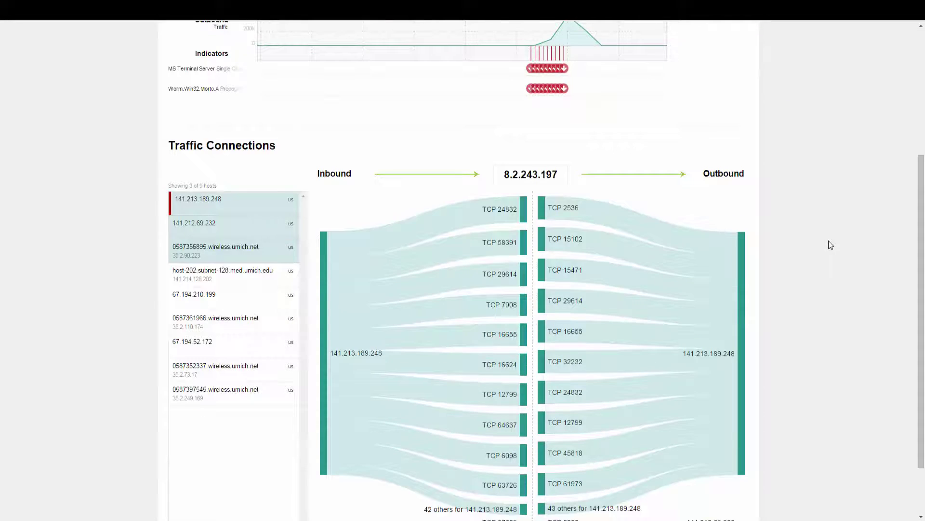
scroll(825, 243, down, 2)
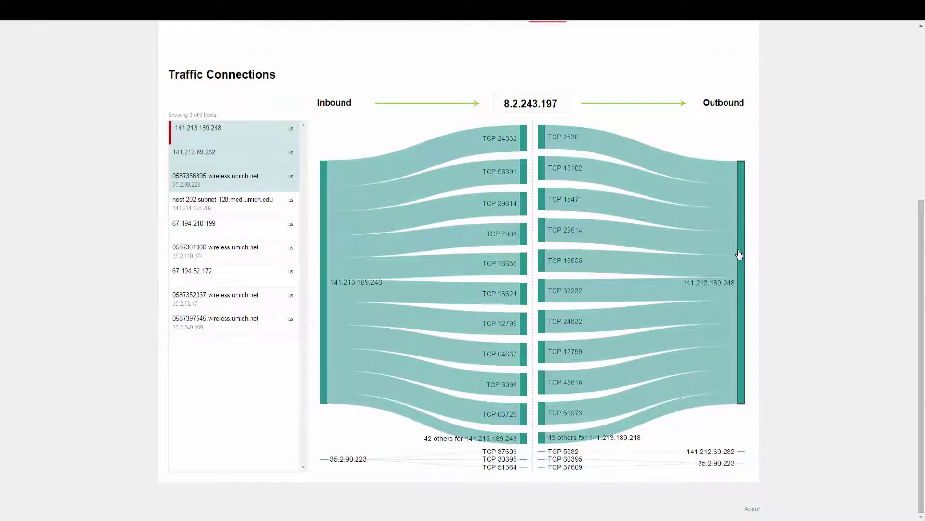
click(742, 257)
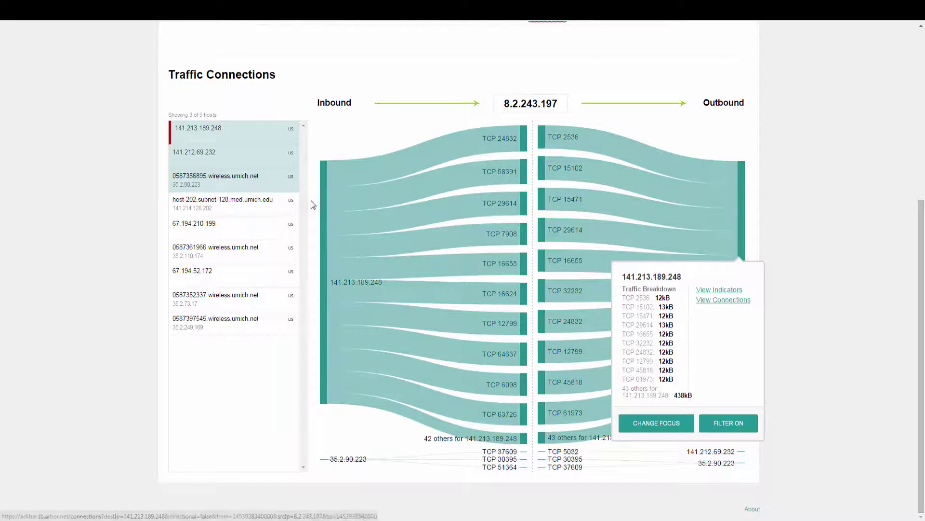
click(227, 156)
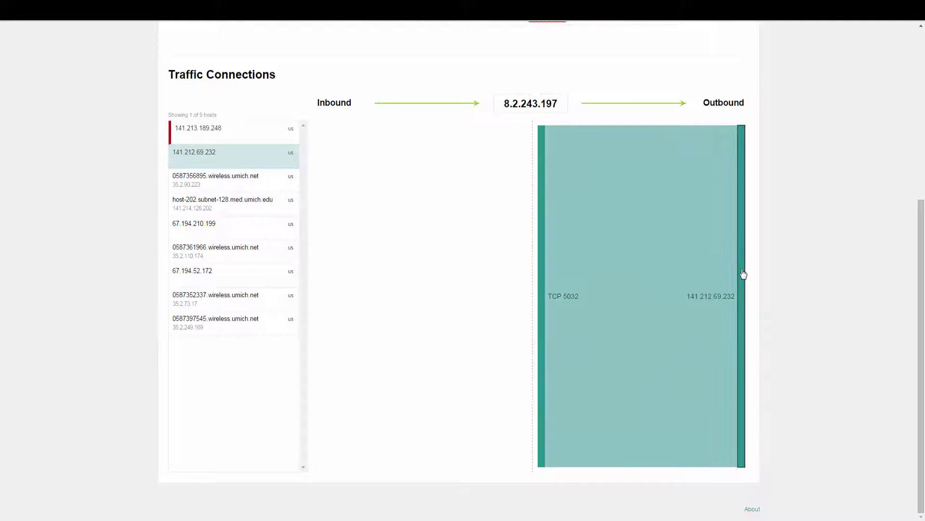
click(740, 273)
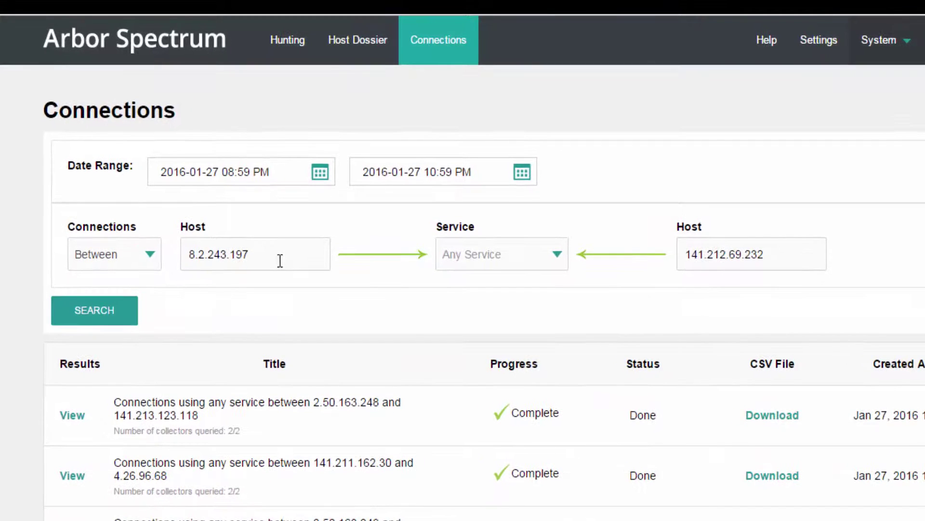
- Search for connections over any service between hosts 8.2.243.197 and 141.212.69.232
drag(250, 254, 187, 252)
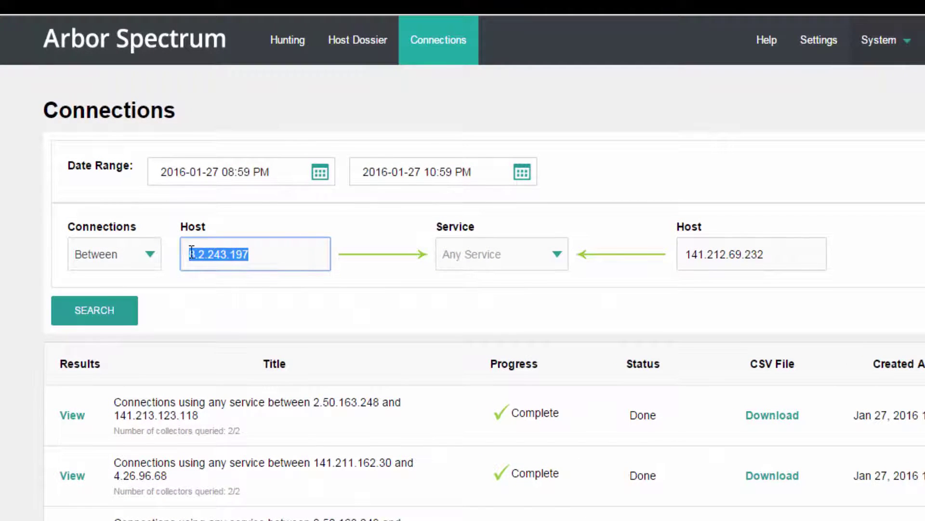
click(806, 260)
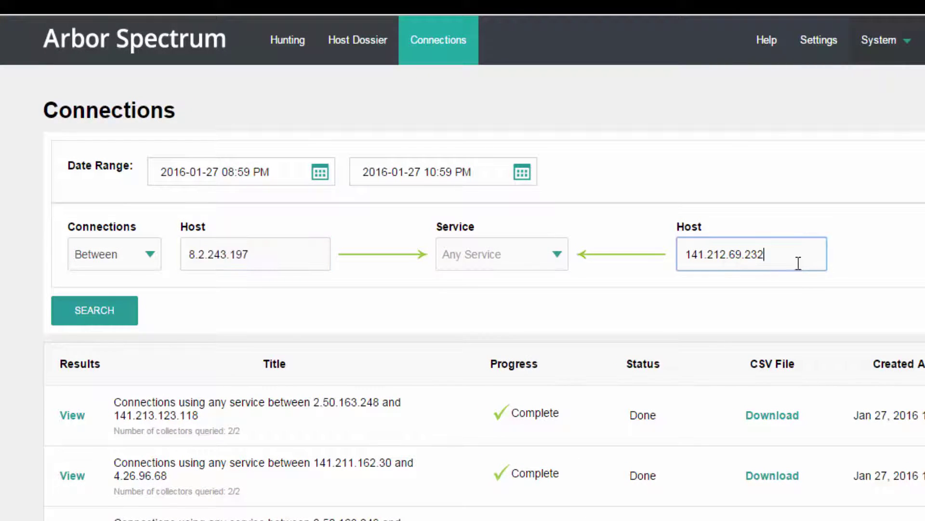
drag(790, 255, 681, 252)
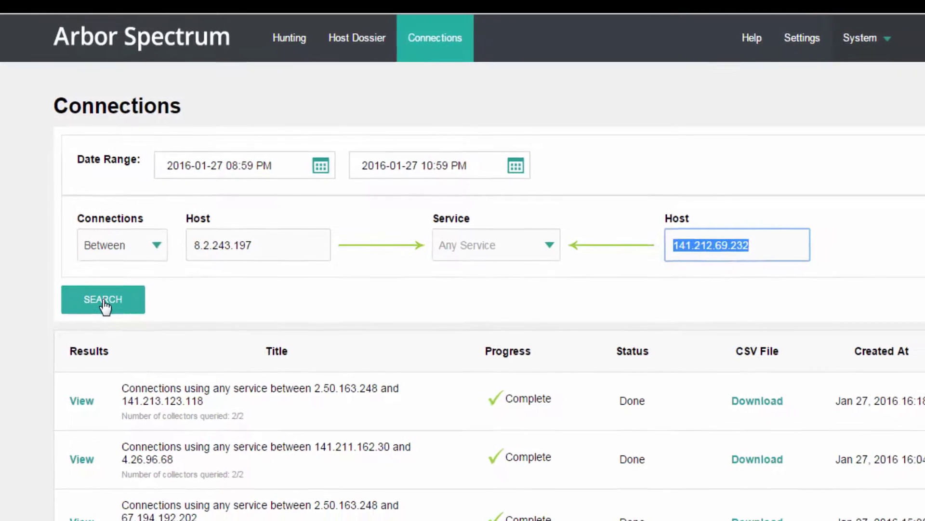
click(103, 300)
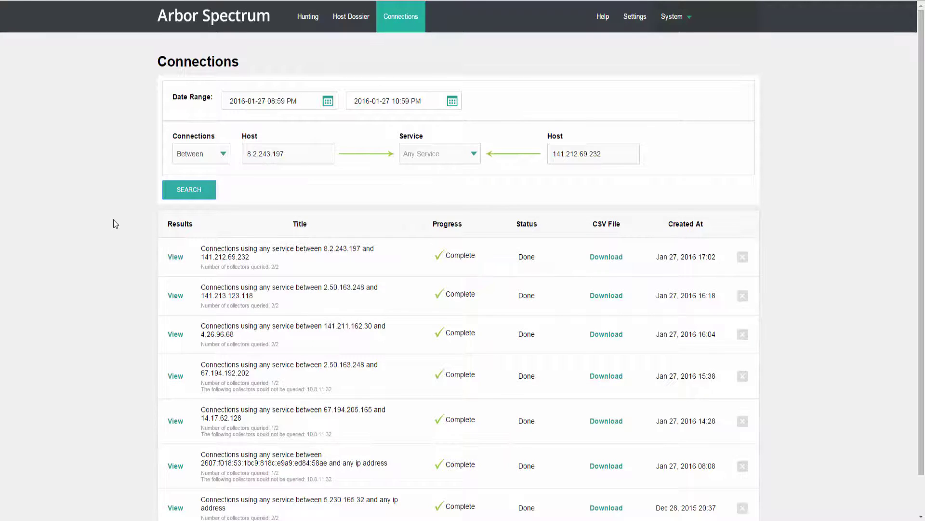
- Open the new search's results and review both TCP/3389 connections' details (132 and 66 bytes)
scroll(109, 216, down, 2)
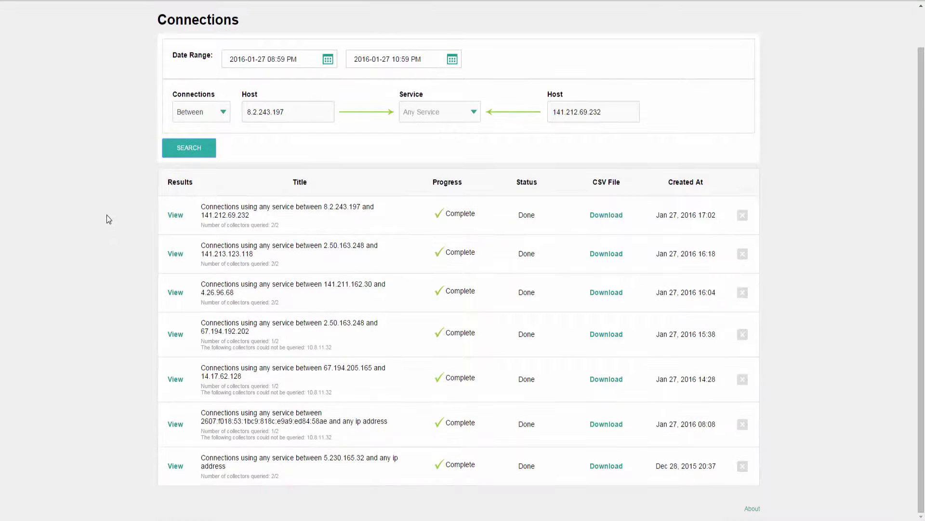
click(176, 215)
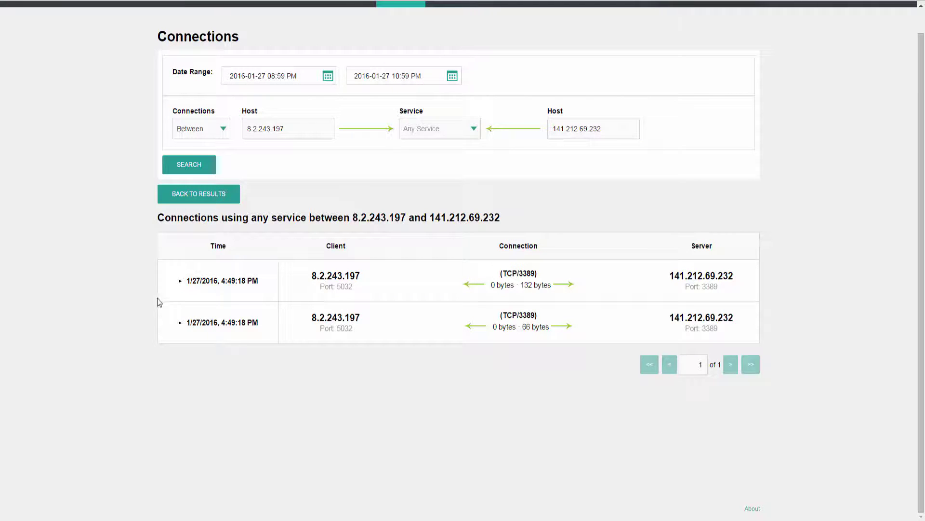
click(181, 284)
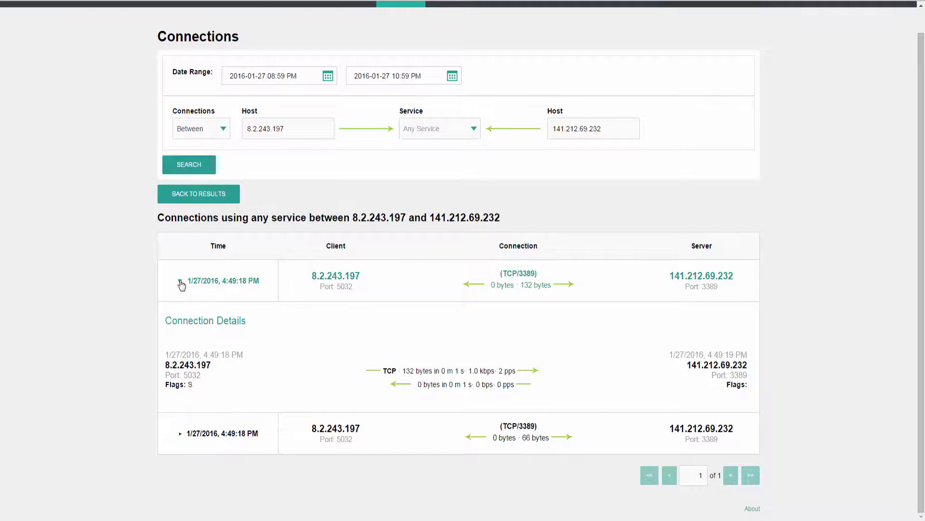
click(182, 284)
click(180, 325)
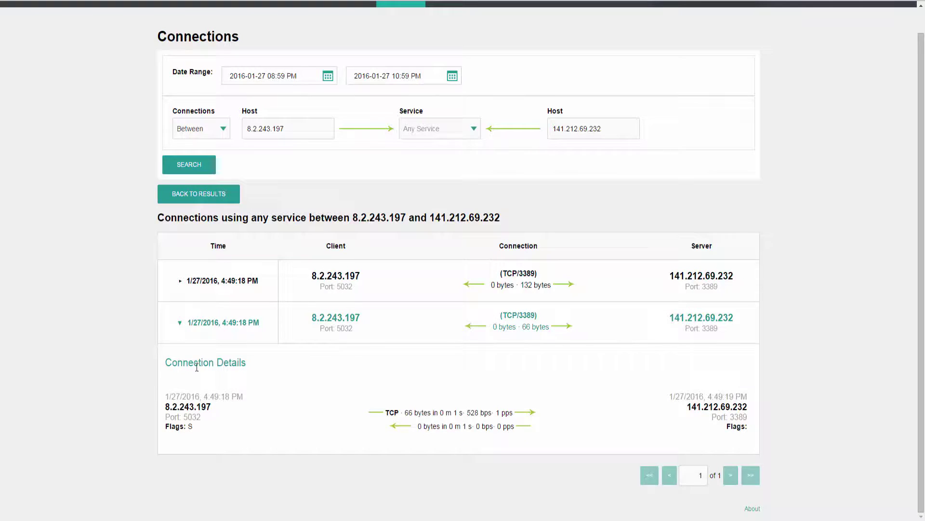
click(180, 325)
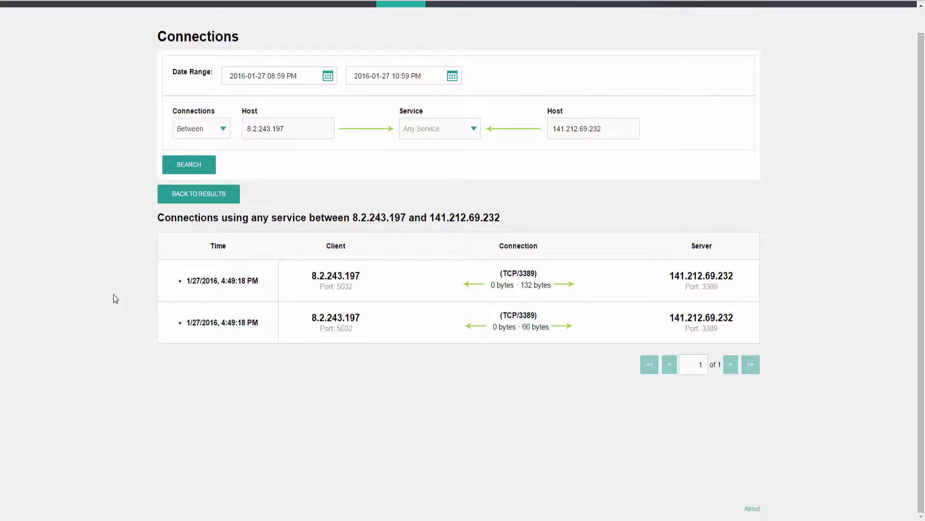